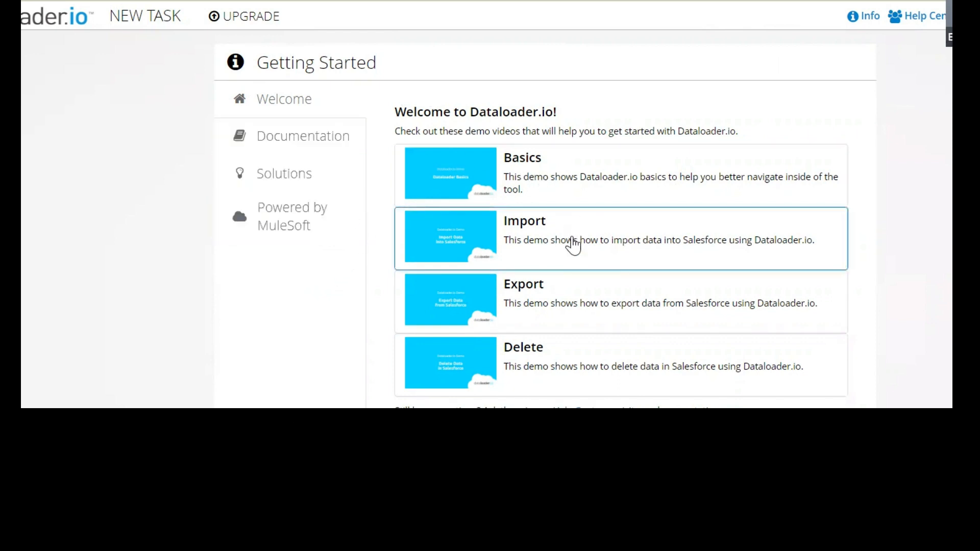
# View the Dataloader.io Help Center and its request submission option, and return to the Getting Started page
pyautogui.click(934, 20)
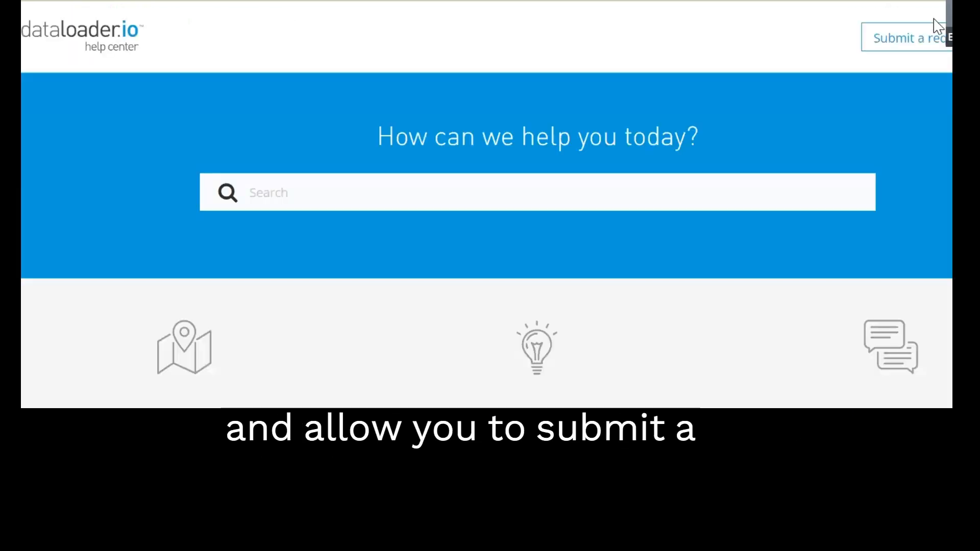
pyautogui.click(931, 31)
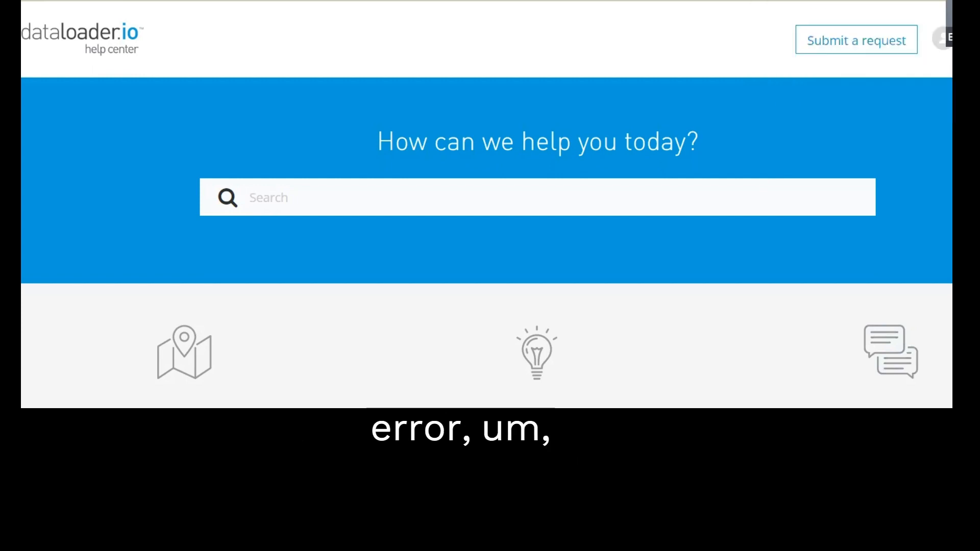
pyautogui.click(817, 1)
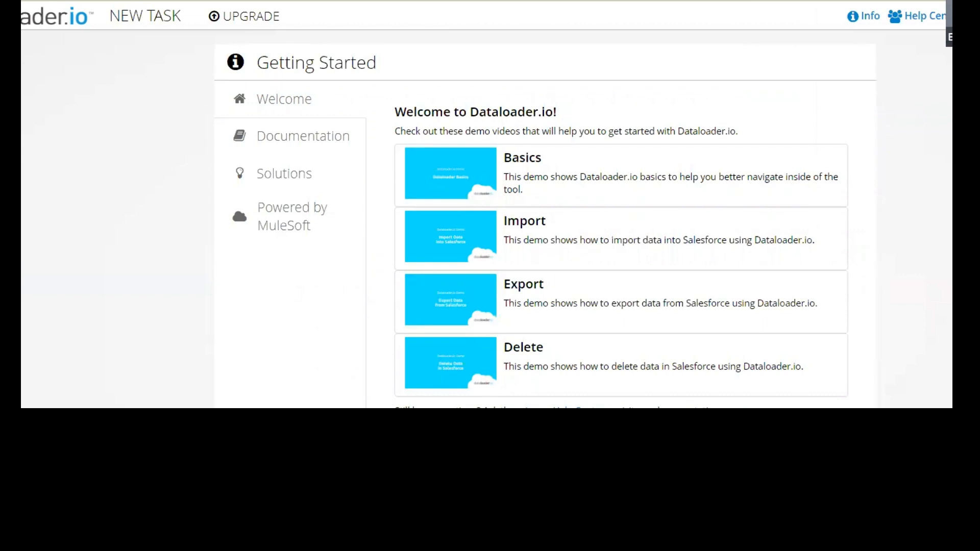
pyautogui.click(878, 1)
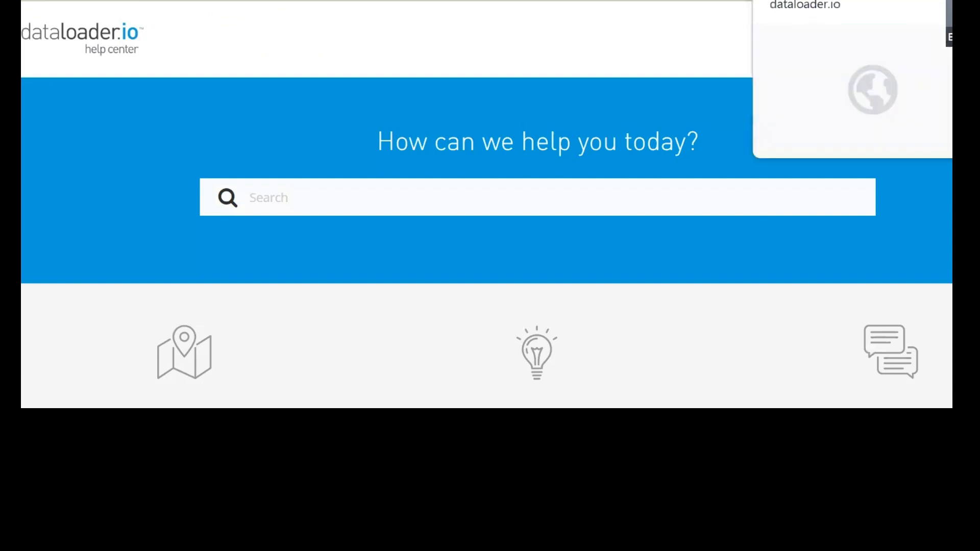
pyautogui.click(796, 1)
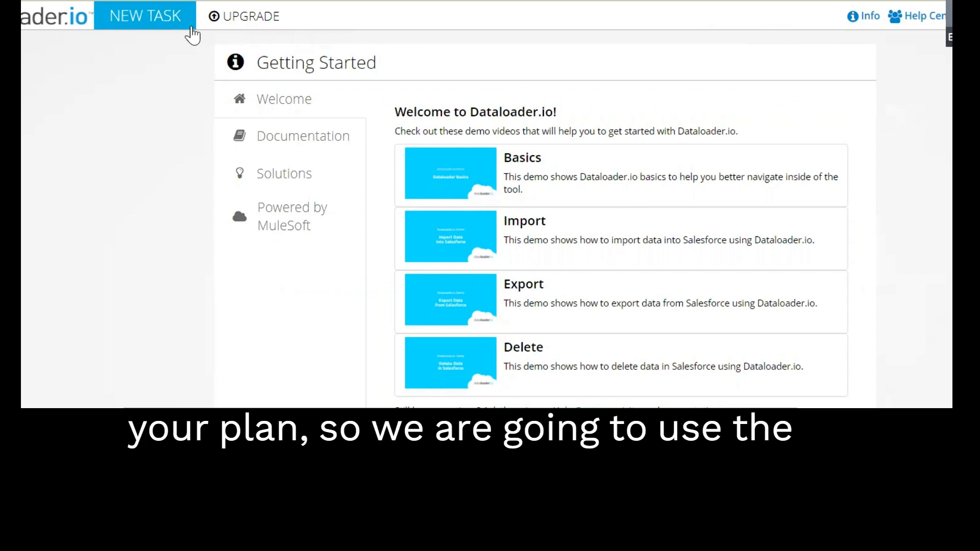
# Examine the import, export and delete options available for a new task
pyautogui.click(256, 22)
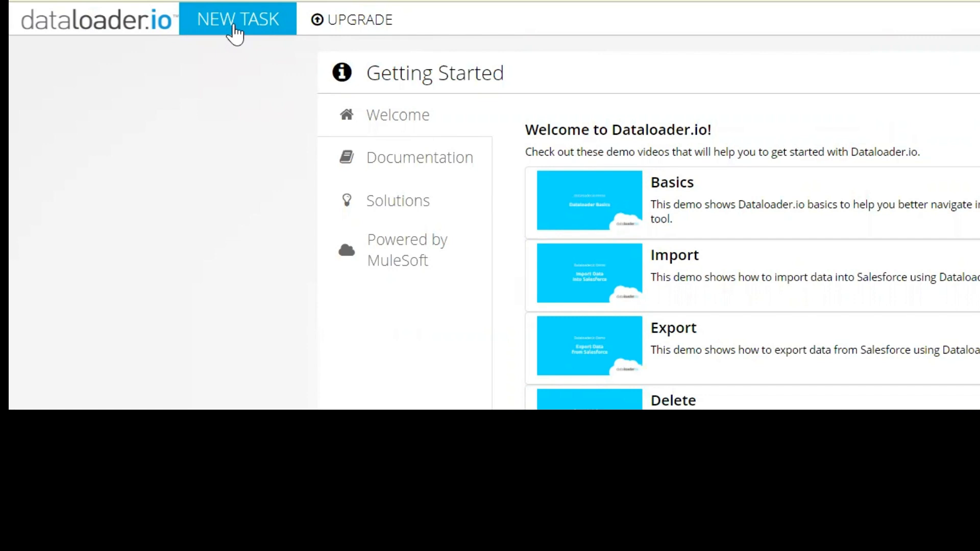
pyautogui.click(233, 24)
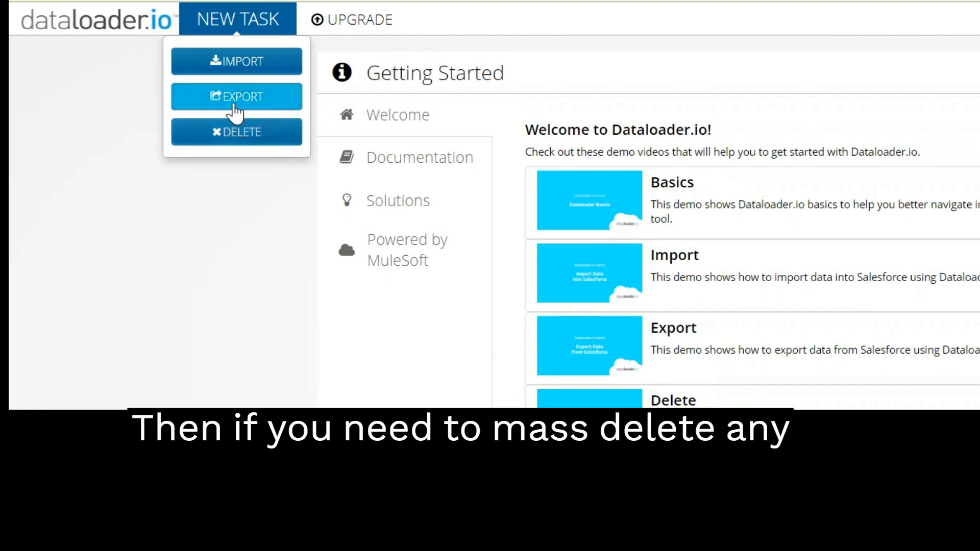
pyautogui.rightClick(262, 145)
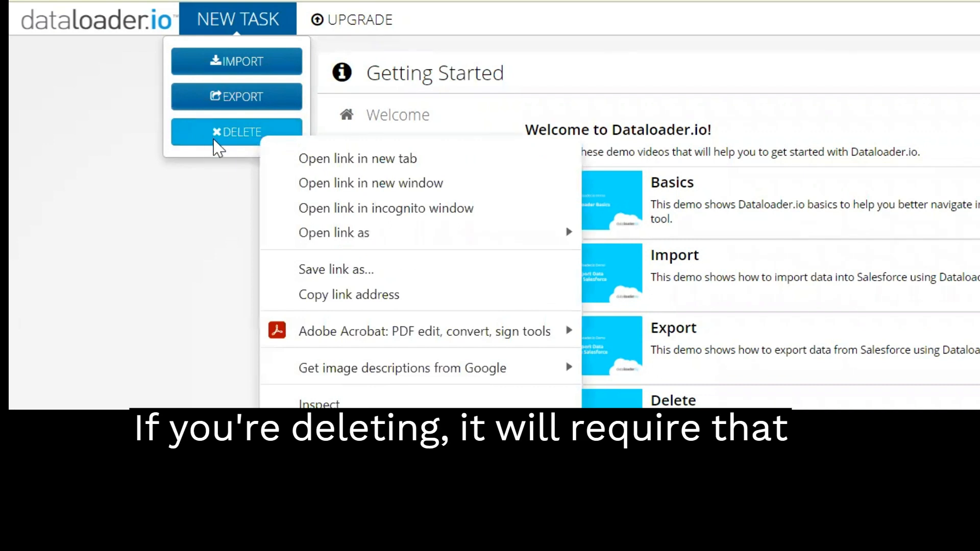
pyautogui.click(225, 155)
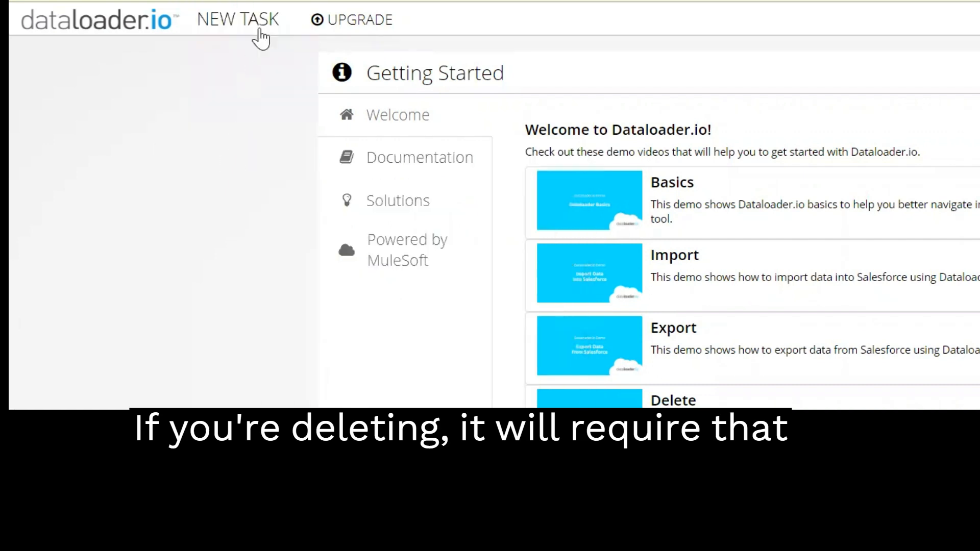
# Start a new import task with the Upsert operation on the Account object
pyautogui.moveTo(264, 23)
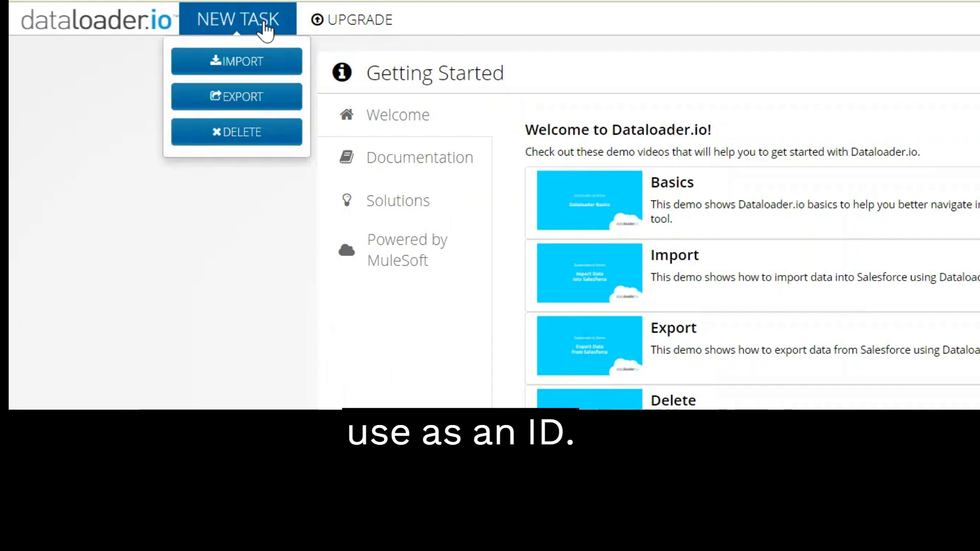
pyautogui.click(270, 62)
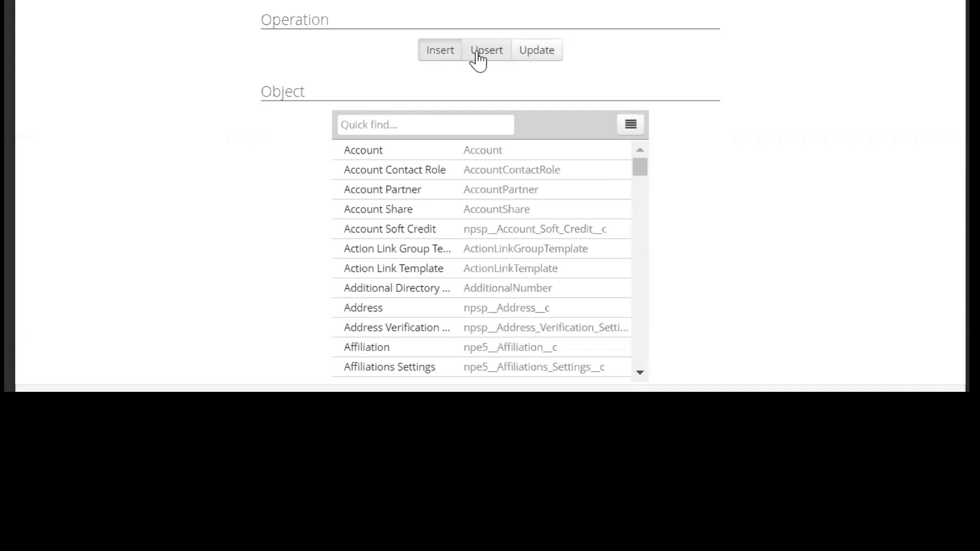
pyautogui.click(477, 53)
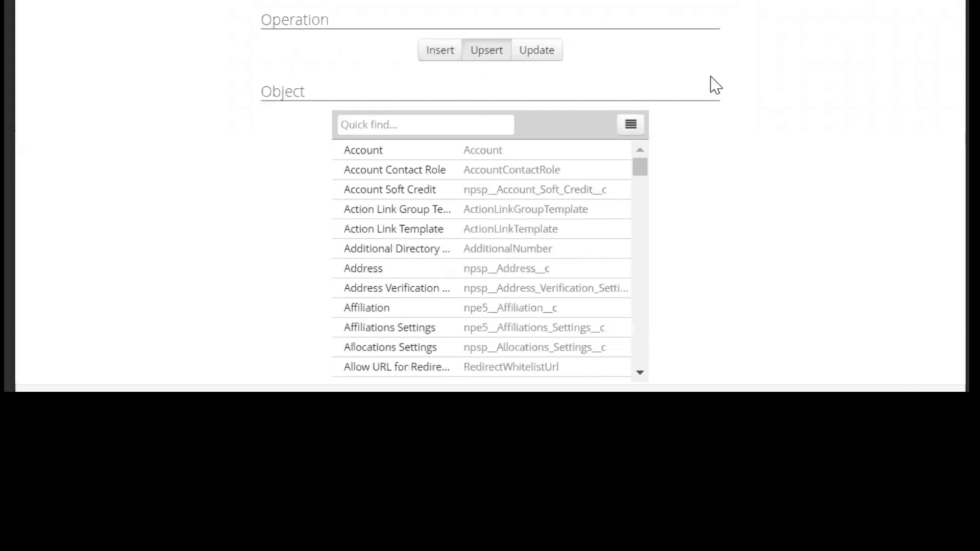
pyautogui.click(536, 151)
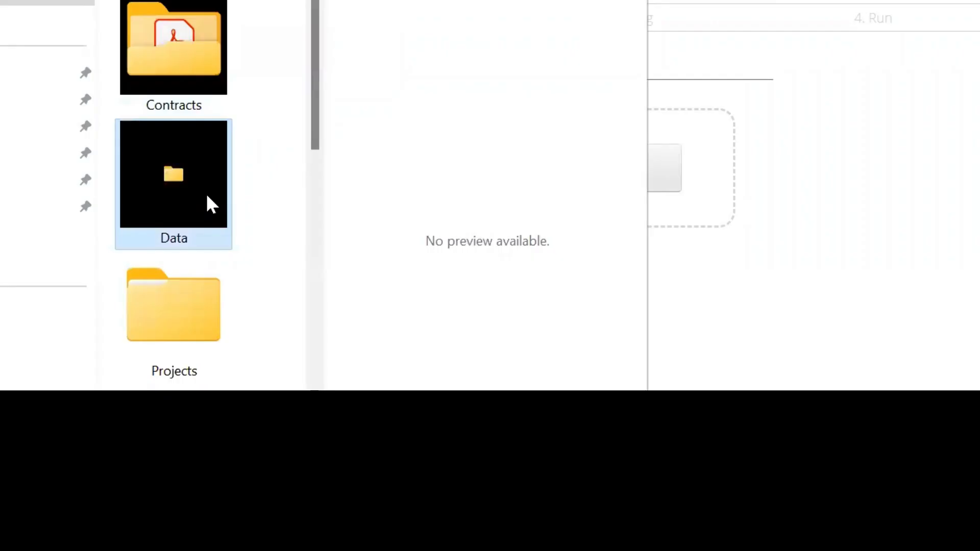
# Upload the Update Account Address2 file from the Donor Perfect folder as the import source
pyautogui.doubleClick(208, 203)
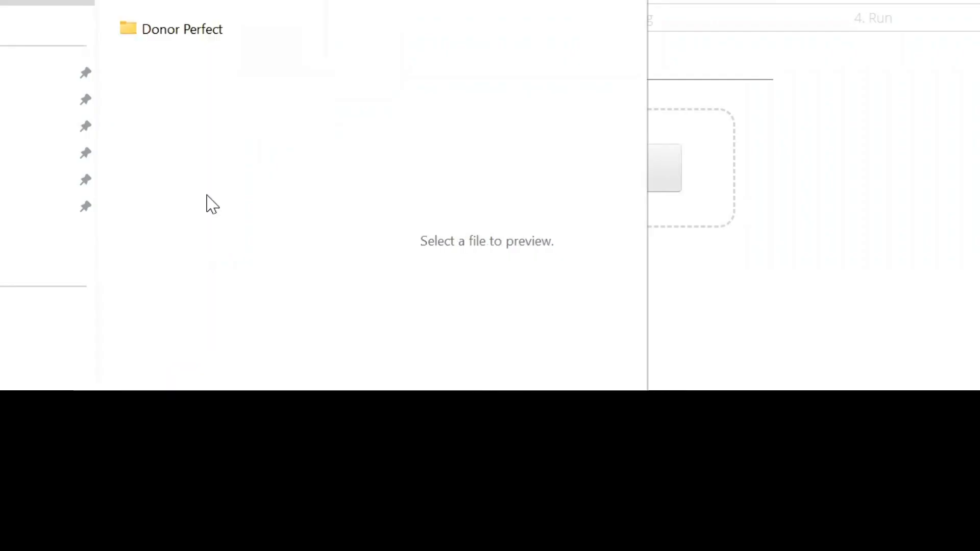
pyautogui.doubleClick(208, 33)
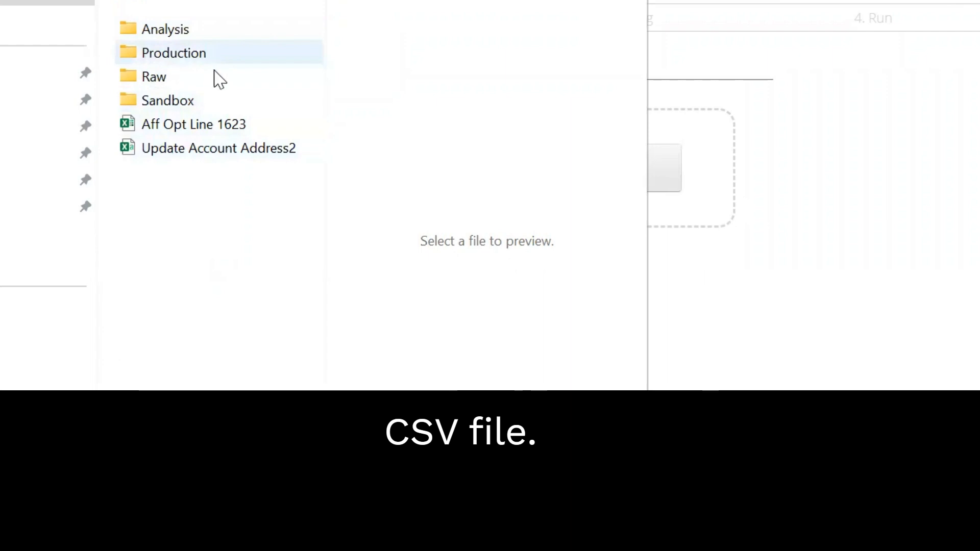
pyautogui.doubleClick(220, 149)
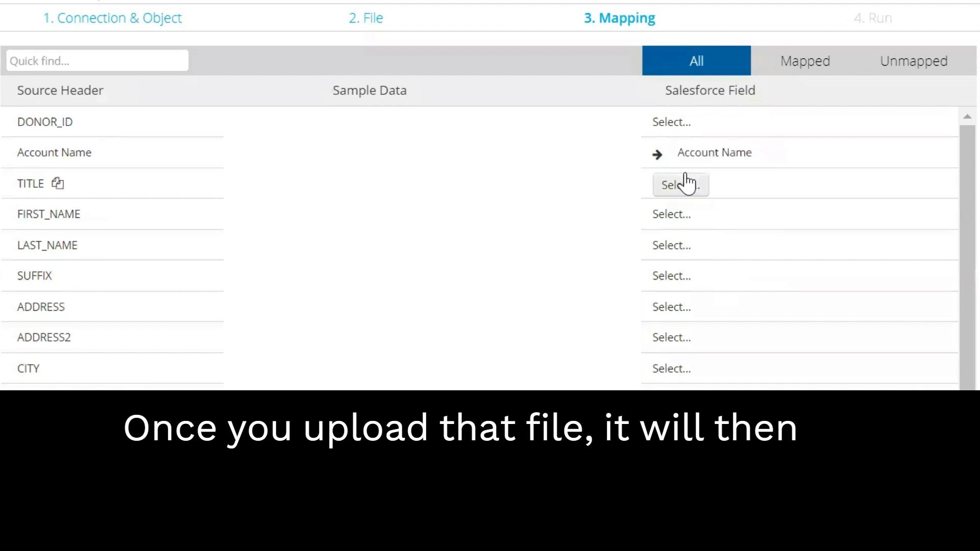
# Duplicate the Account Name source field and map the copy to the Account ID field
pyautogui.scroll(-2, 145, 168)
pyautogui.scroll(3, 145, 158)
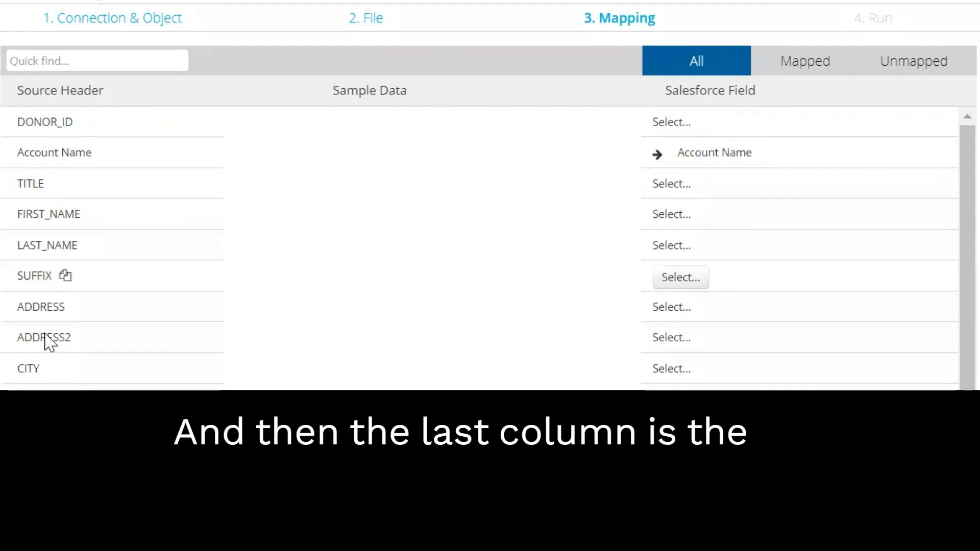
pyautogui.scroll(-1, 53, 282)
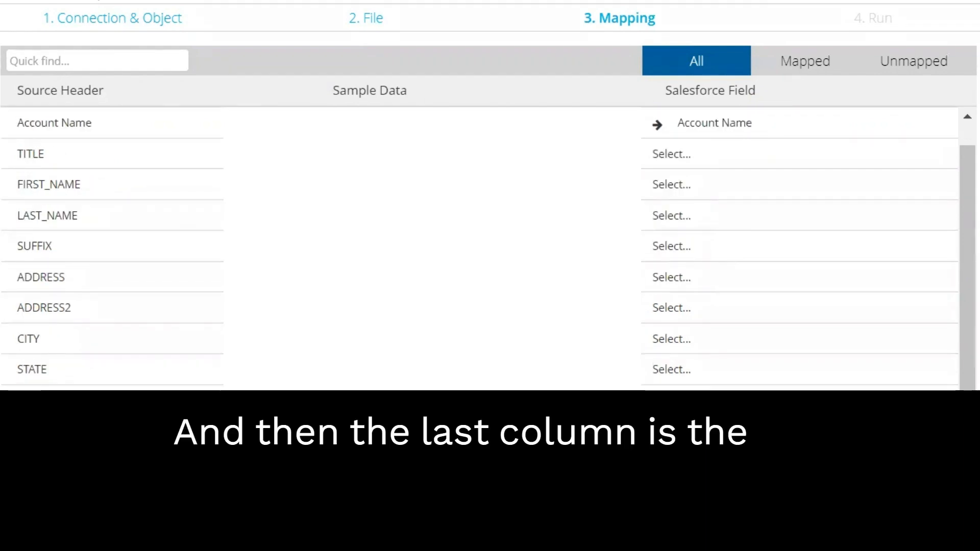
pyautogui.scroll(1, 714, 193)
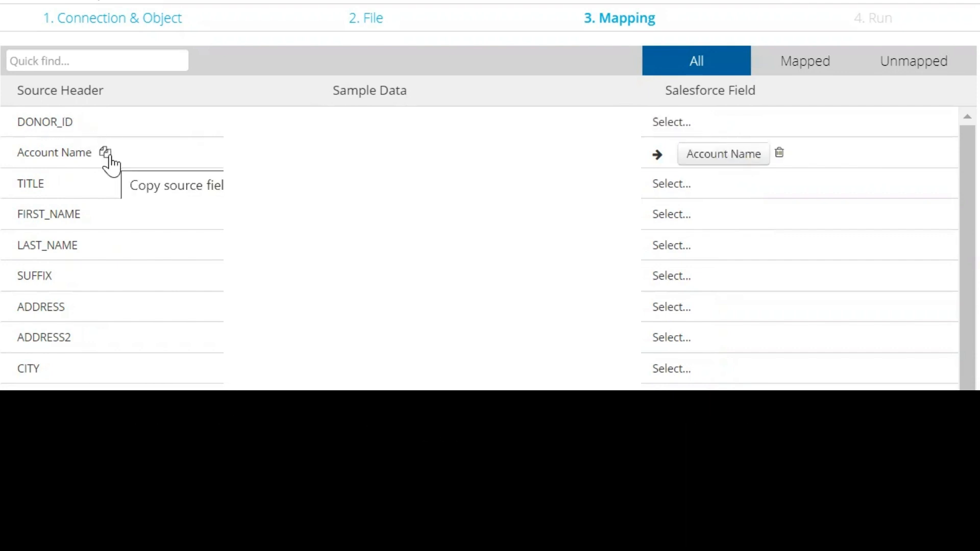
pyautogui.click(106, 154)
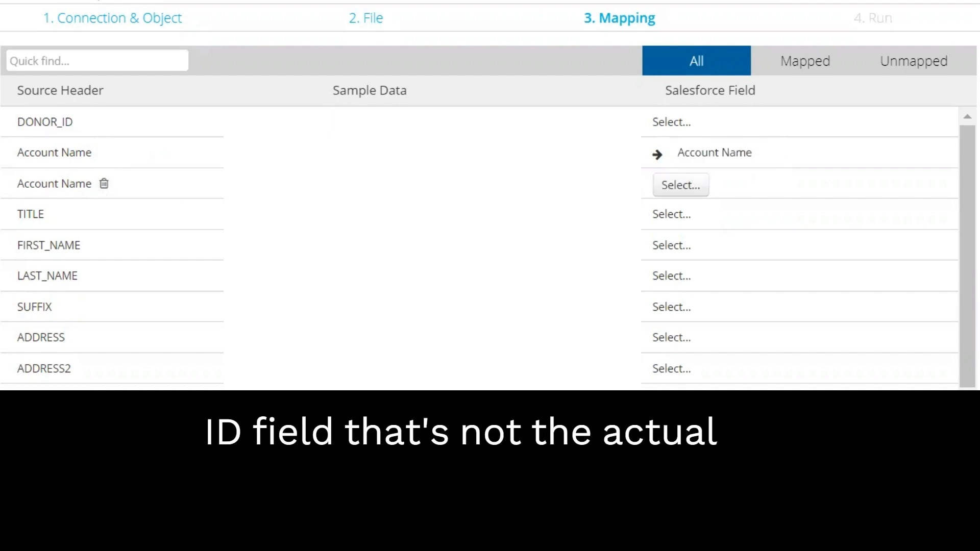
pyautogui.click(696, 190)
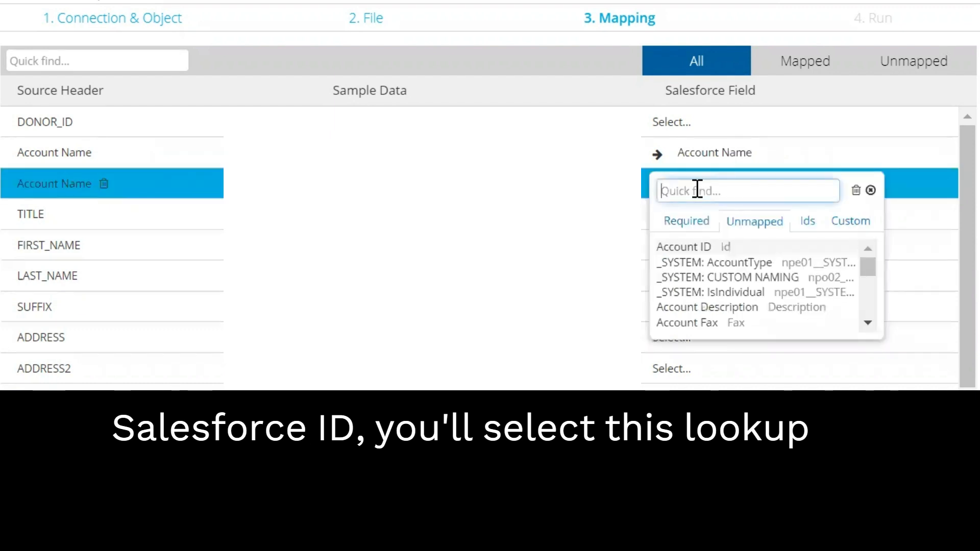
pyautogui.click(723, 253)
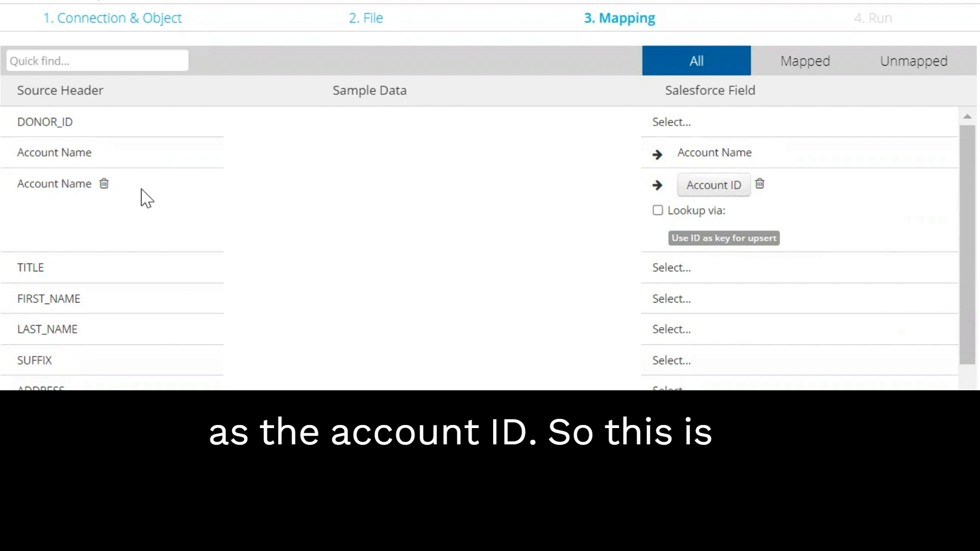
# Set Account ID to look up via Account Name, marking records with multiple matches as errors and inserting unmatched ones as new
pyautogui.click(658, 211)
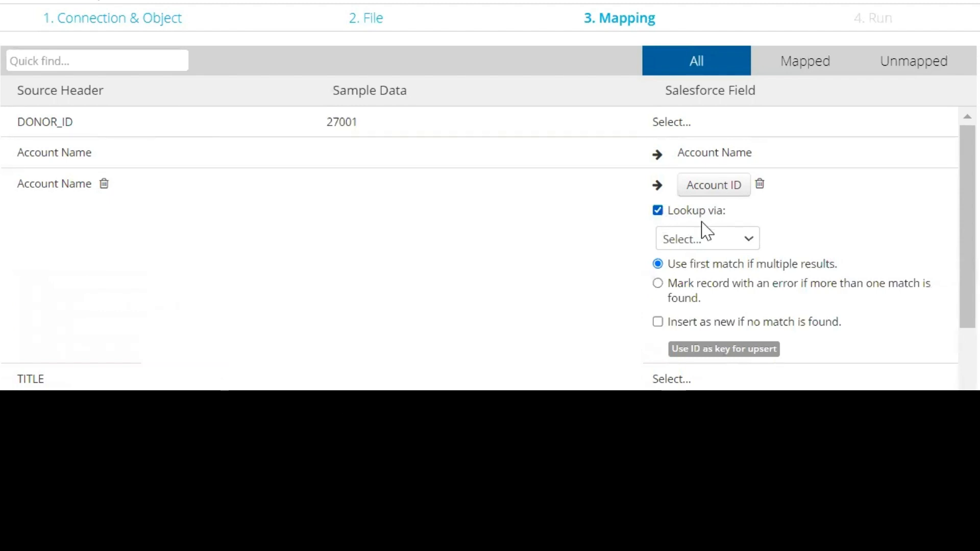
pyautogui.click(704, 239)
pyautogui.click(702, 306)
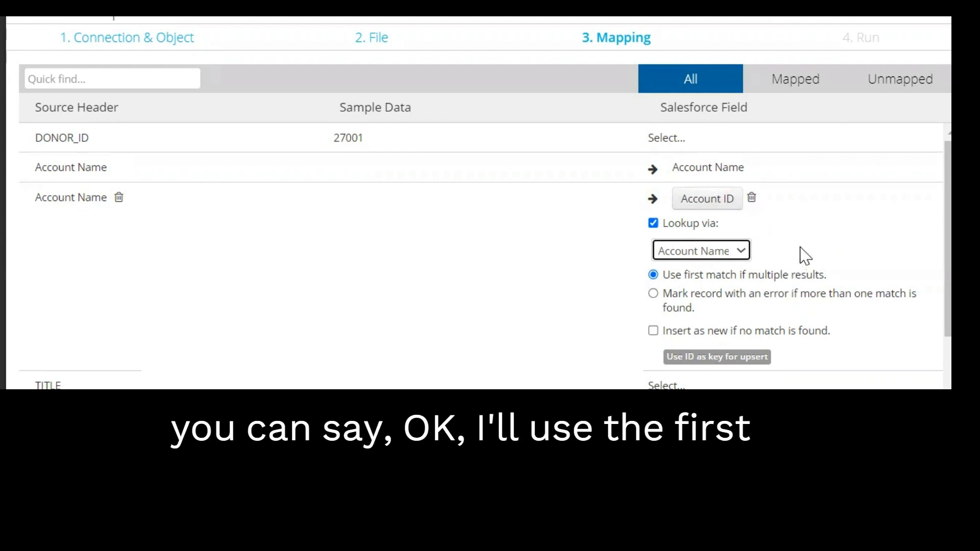
pyautogui.scroll(-2, 805, 256)
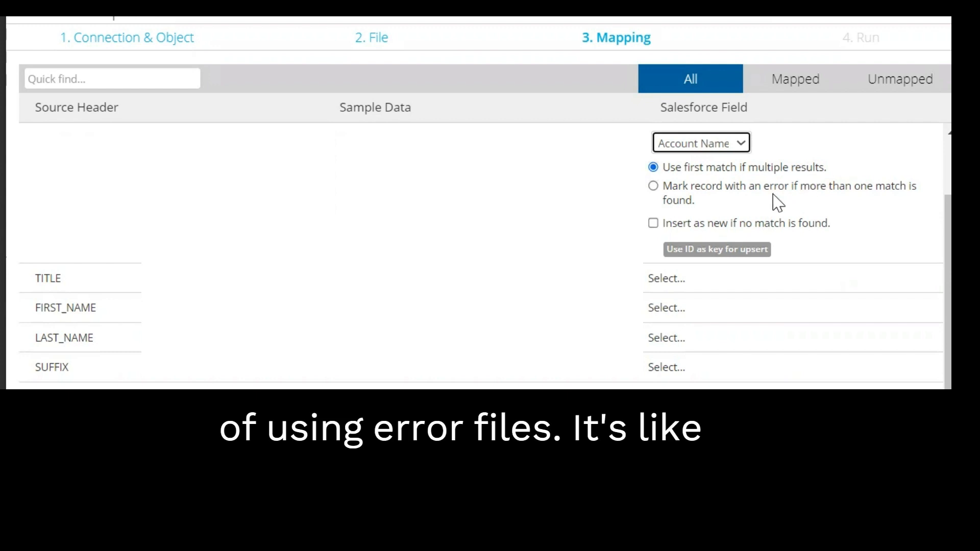
pyautogui.click(651, 193)
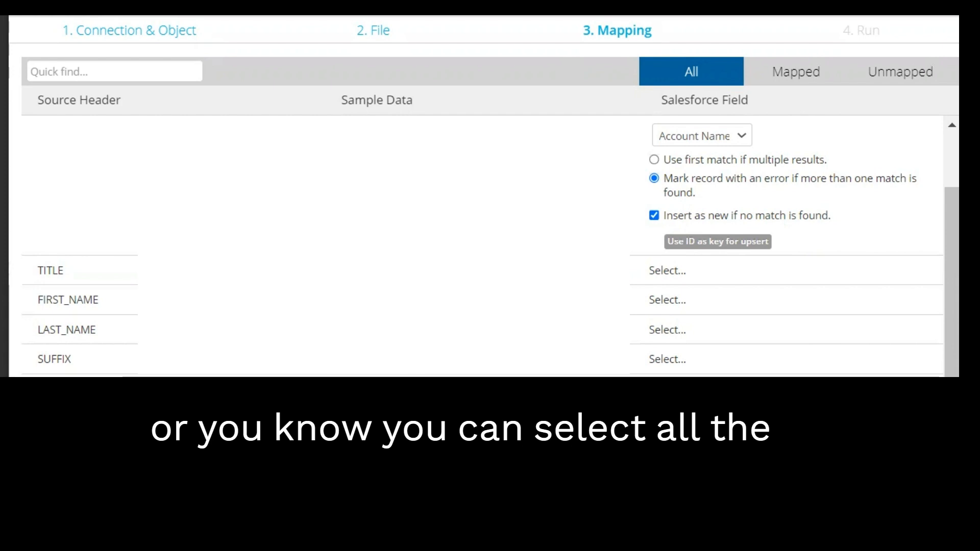
# Review the account mappings and check the required Salesforce fields offered for the TITLE column without mapping it
pyautogui.scroll(3, 569, 227)
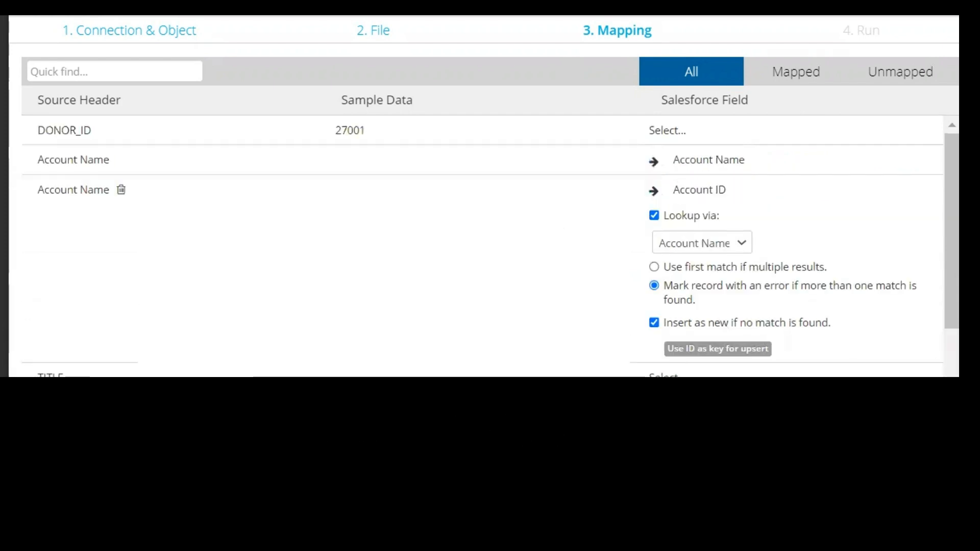
pyautogui.scroll(-1, 602, 223)
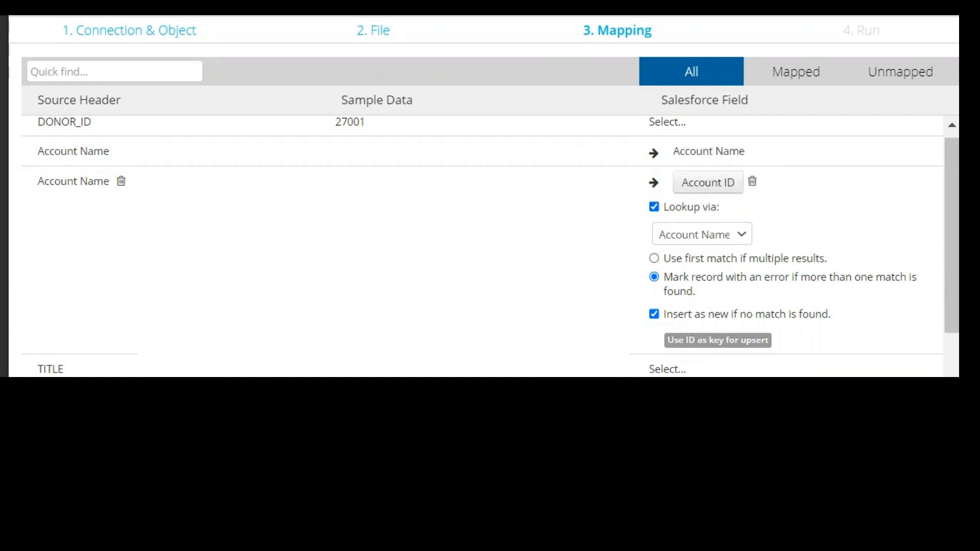
pyautogui.scroll(-2, 673, 189)
pyautogui.scroll(1, 652, 275)
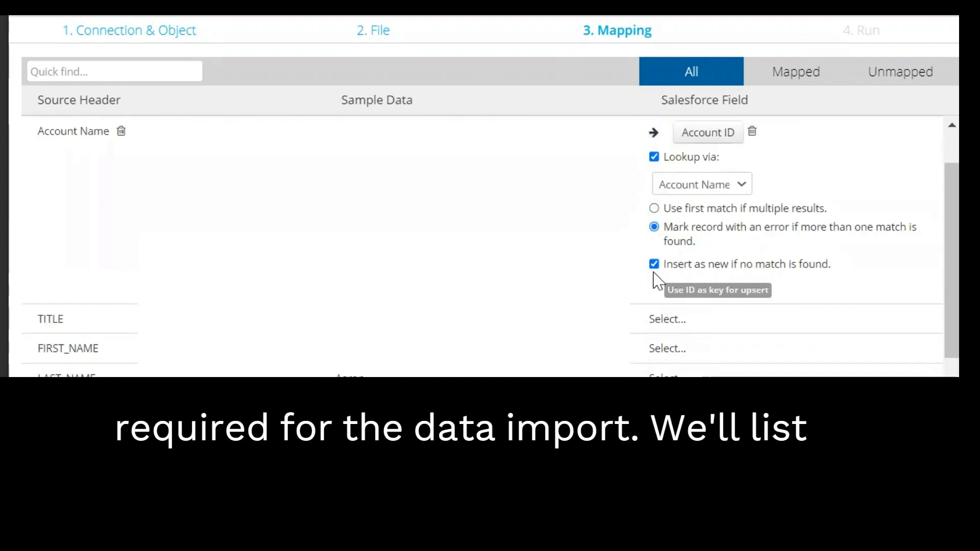
pyautogui.click(676, 321)
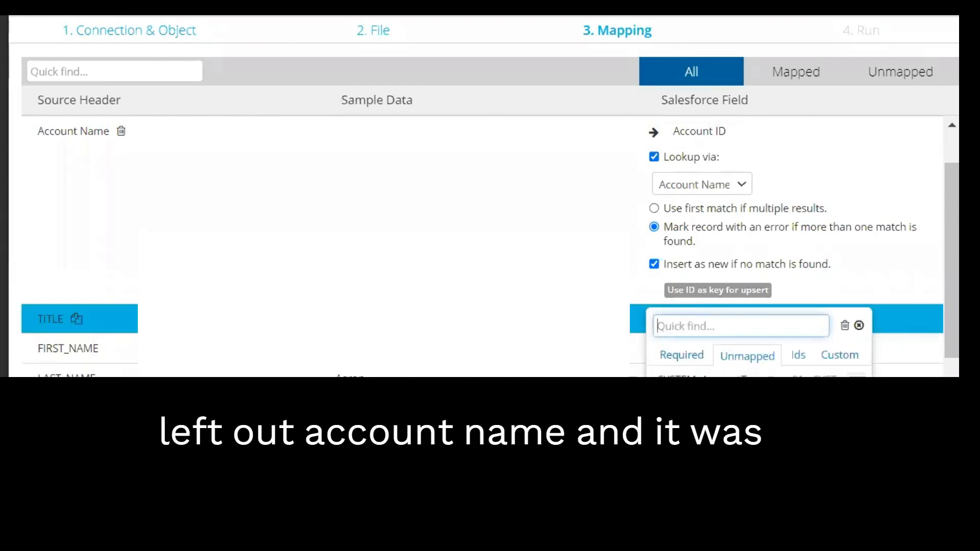
pyautogui.click(666, 321)
pyautogui.click(666, 322)
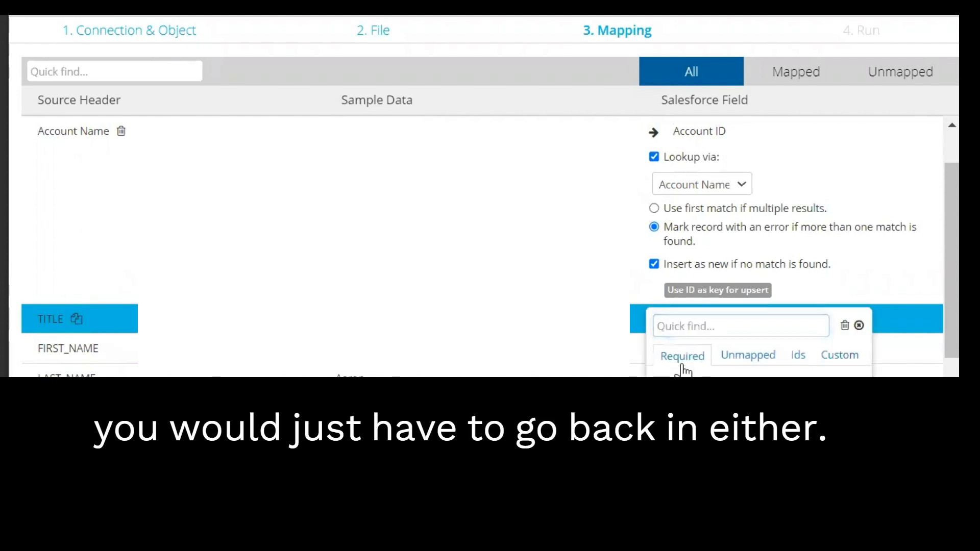
pyautogui.scroll(-2, 684, 367)
pyautogui.click(662, 221)
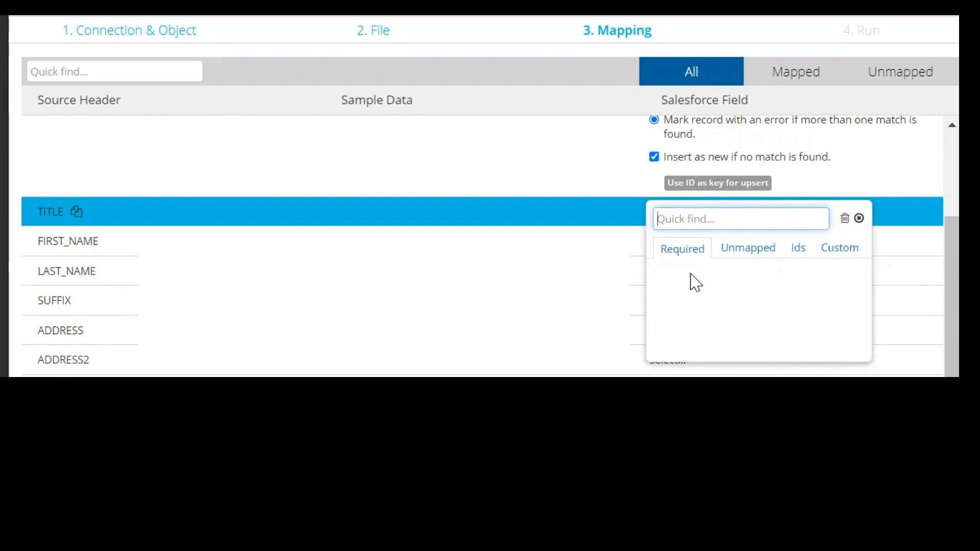
pyautogui.click(523, 205)
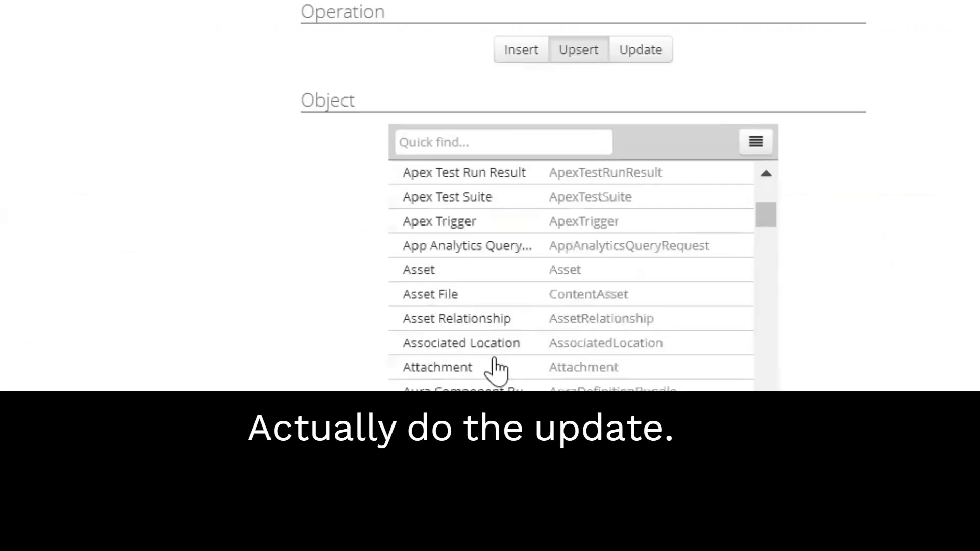
# Search the object list for contact and account, and choose Account as the object for the upsert
pyautogui.scroll(-2, 494, 371)
pyautogui.scroll(-5, 494, 369)
pyautogui.click(573, 146)
pyautogui.write('contact')
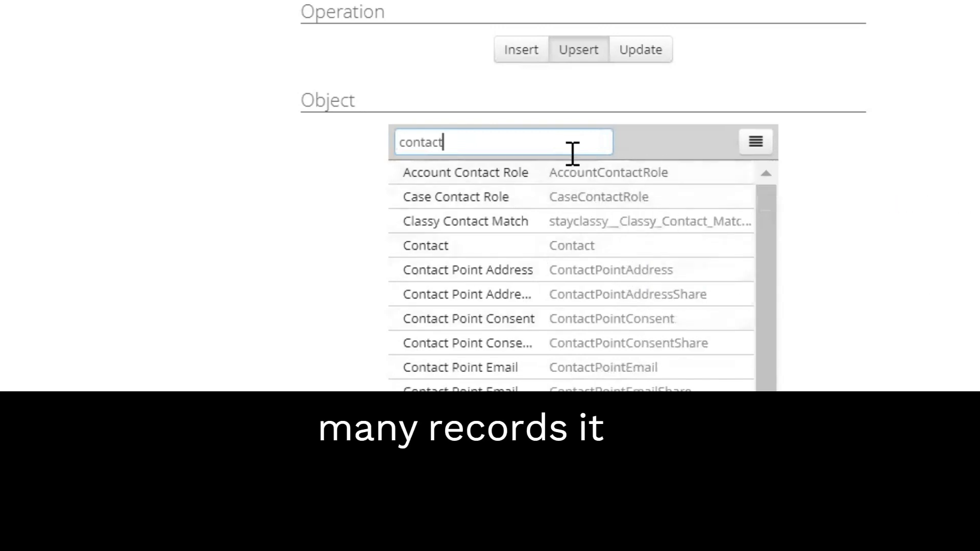
pyautogui.doubleClick(540, 142)
pyautogui.write('account')
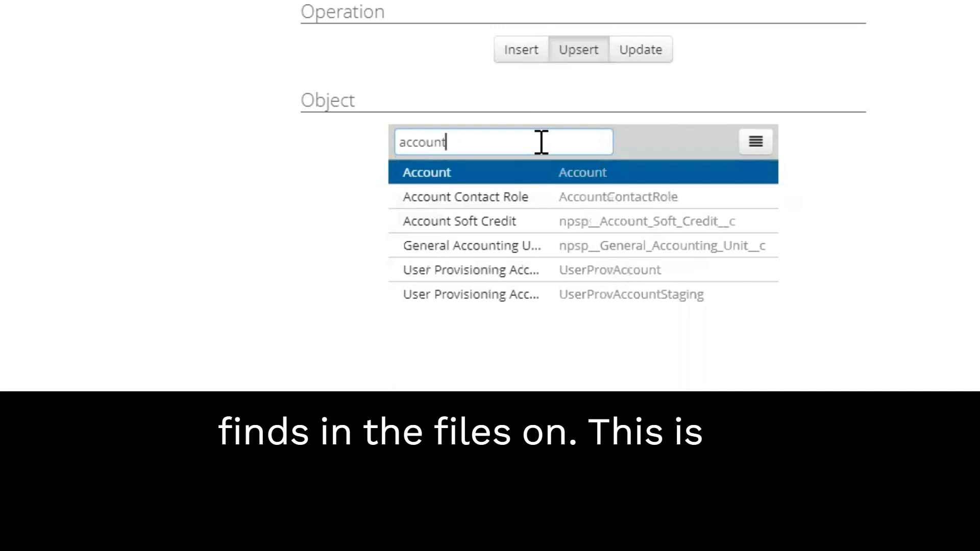
pyautogui.click(554, 175)
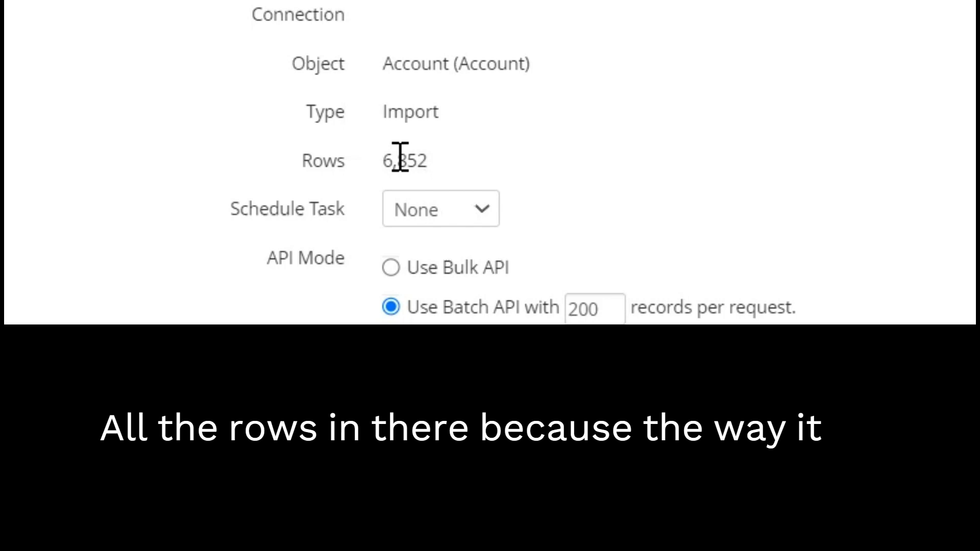
# Review the import's row count, the Schedule Task frequencies and the option to e-mail results, keeping the schedule at None and e-mailing off
pyautogui.moveTo(437, 171); pyautogui.dragTo(390, 171)
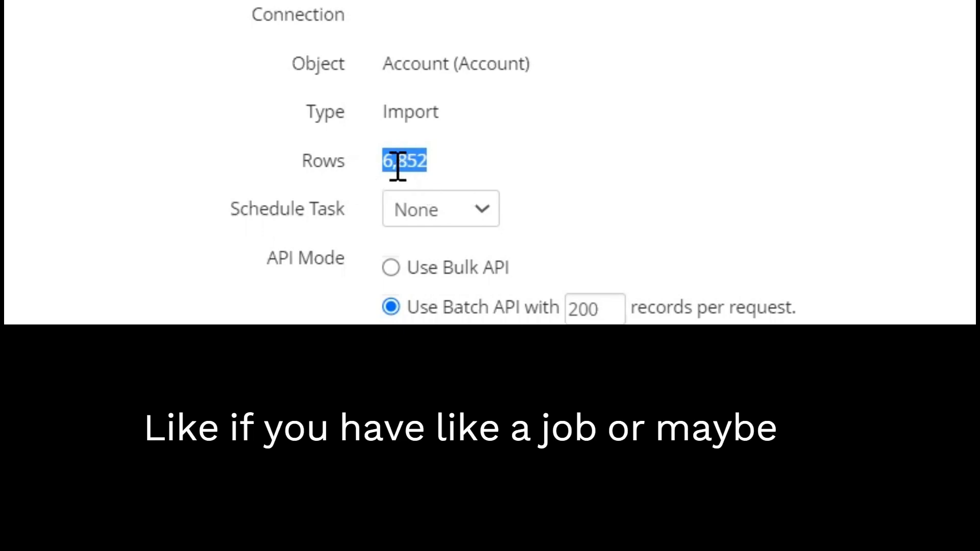
pyautogui.click(490, 158)
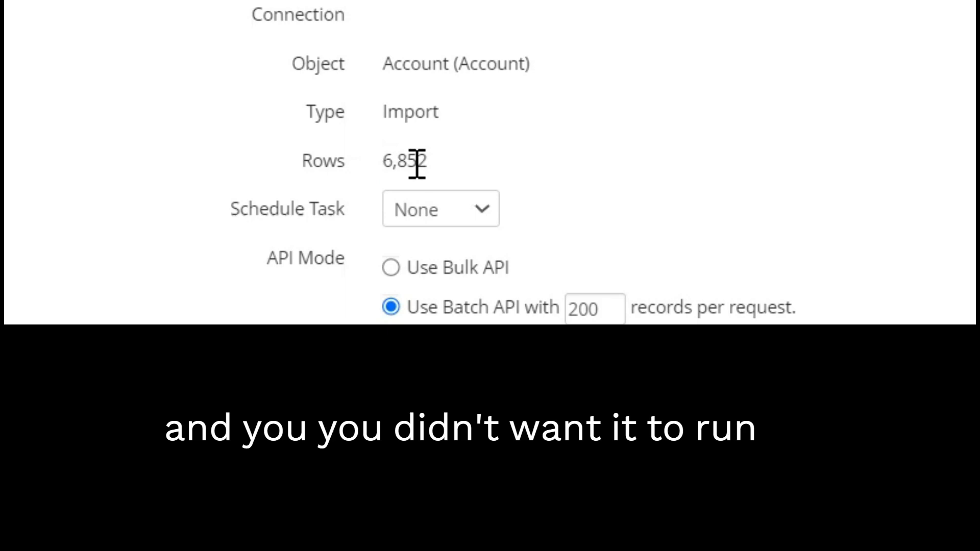
pyautogui.click(482, 223)
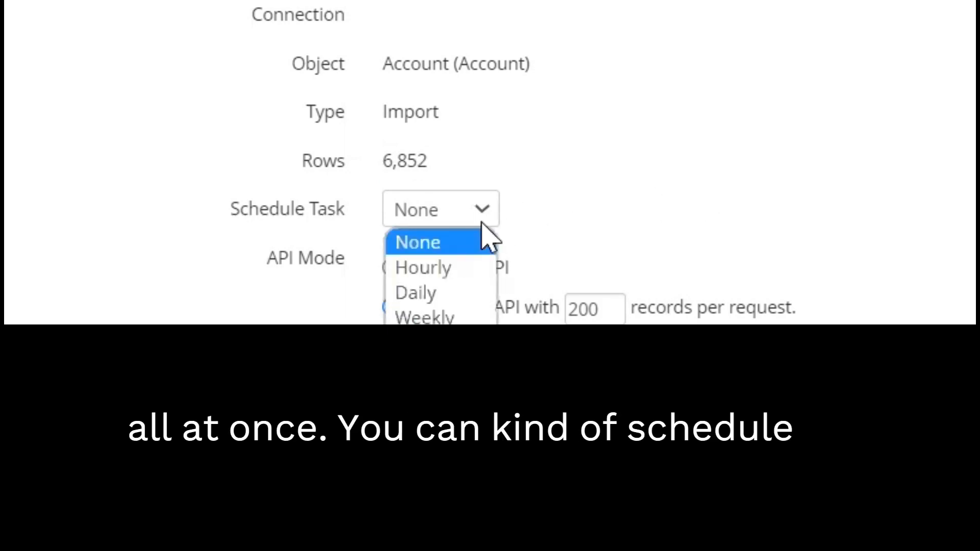
pyautogui.click(666, 193)
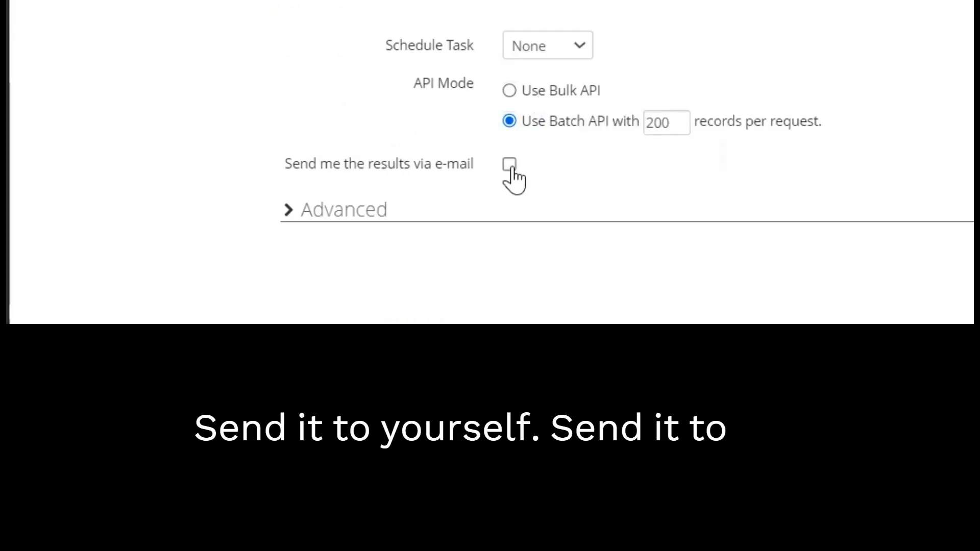
pyautogui.click(510, 165)
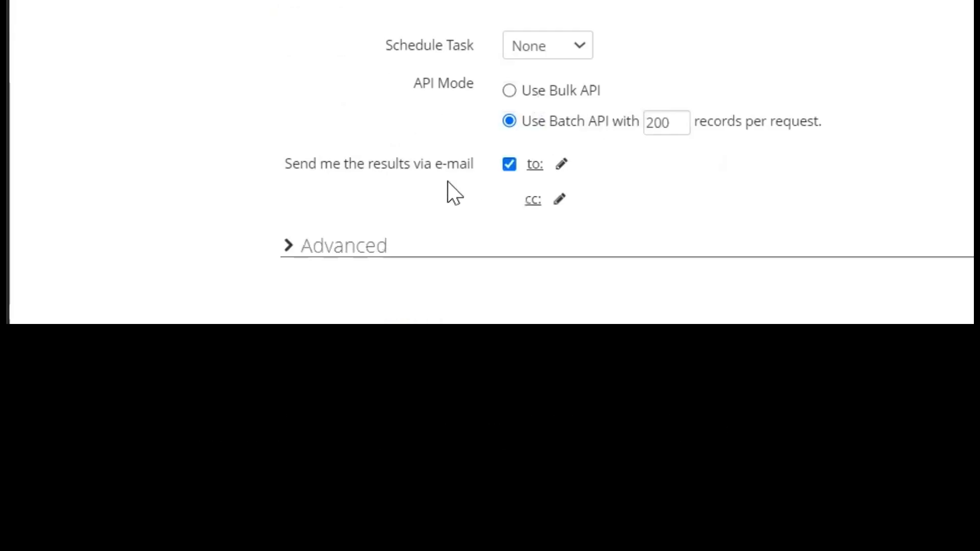
pyautogui.click(509, 165)
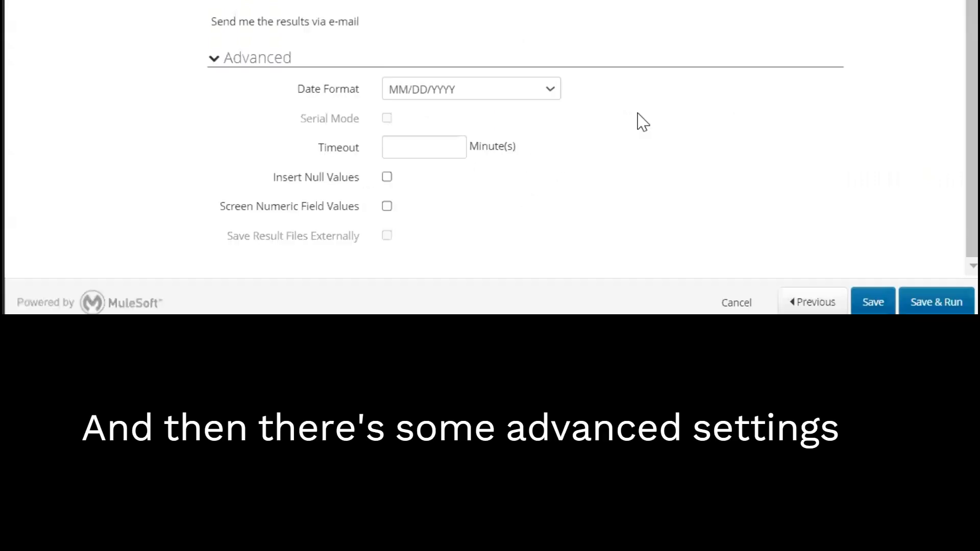
# Check the advanced Date Format choices and the Insert Null Values option, and leave the task setup for the task list without running the import
pyautogui.moveTo(639, 118)
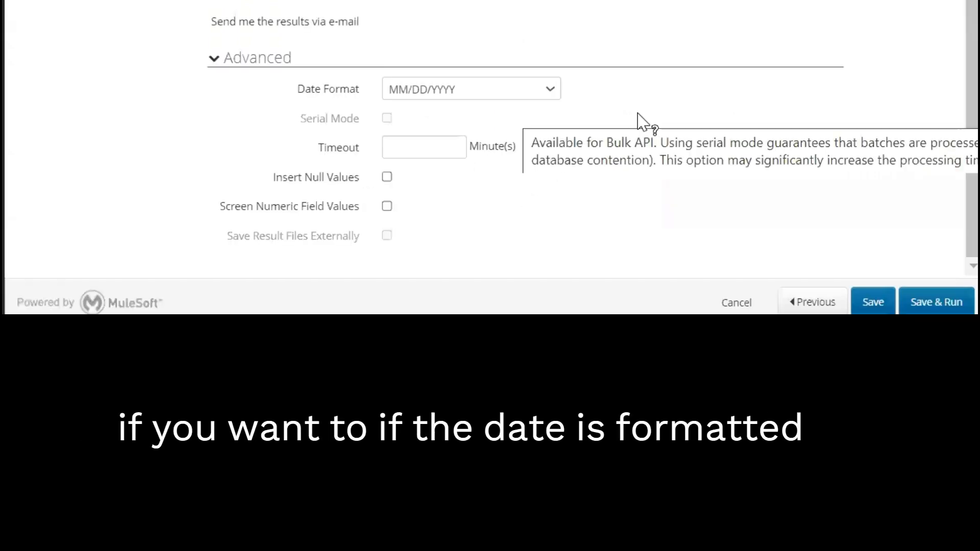
pyautogui.click(544, 97)
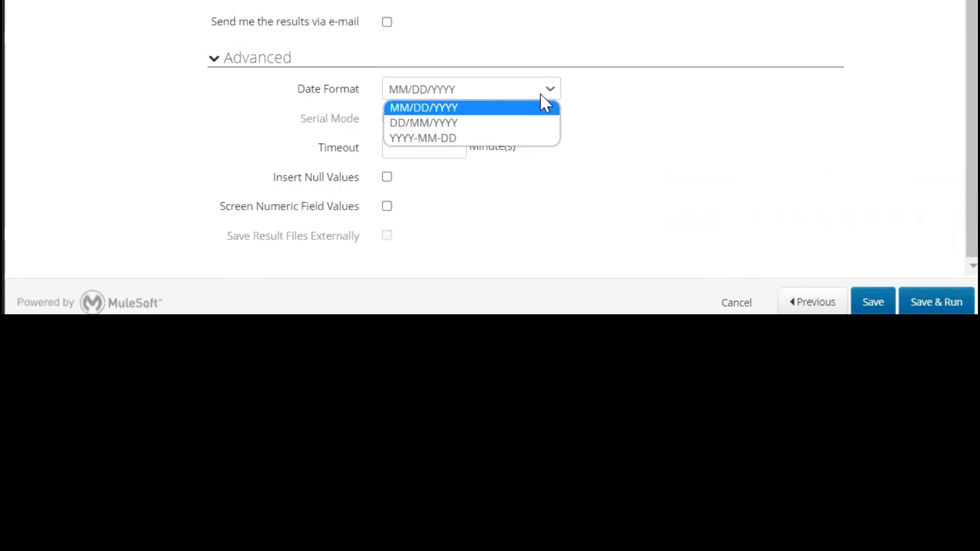
pyautogui.click(552, 100)
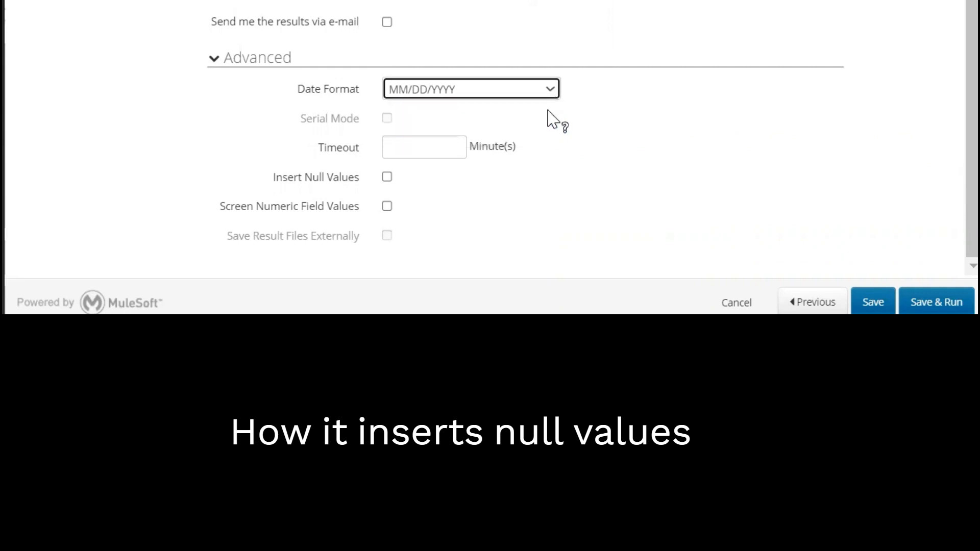
pyautogui.click(388, 178)
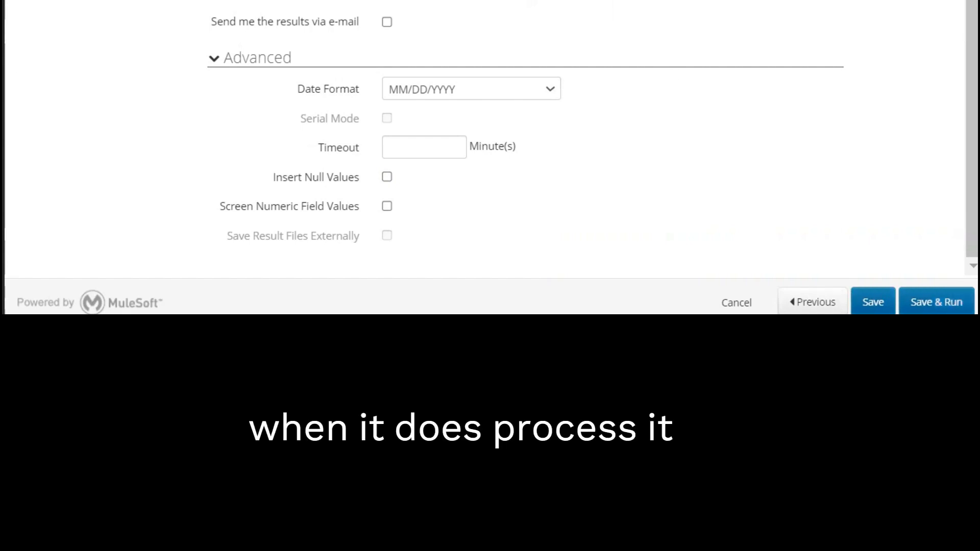
pyautogui.click(726, 305)
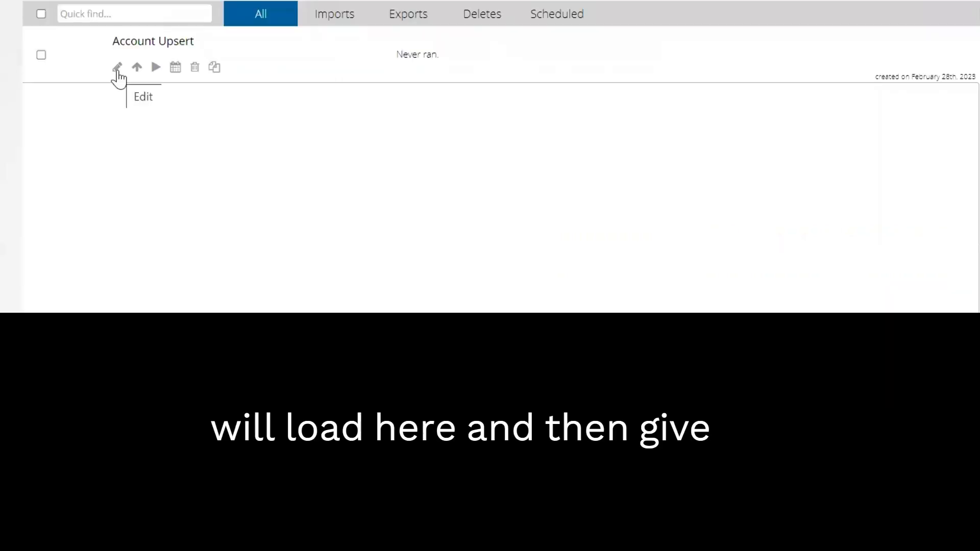